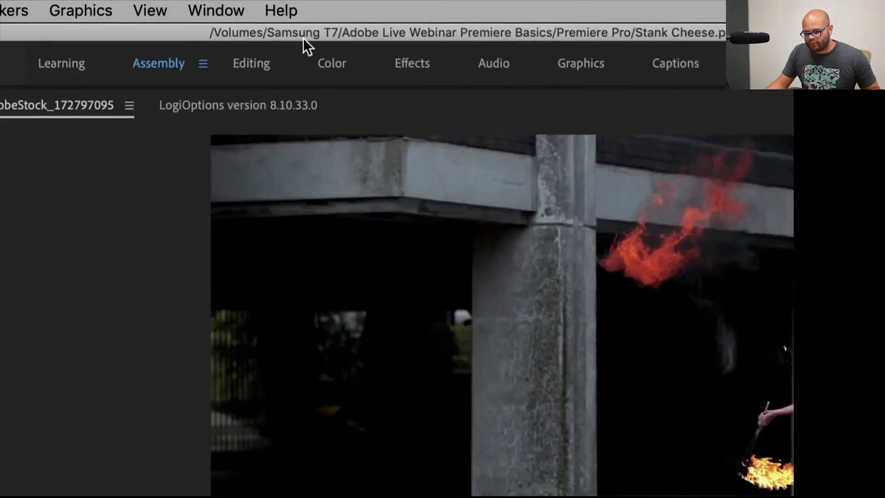
Step: Switch Premiere Pro to the Color workspace to bring up the Lumetri Color panel
{"action": "left_click", "coordinate": [335, 63]}
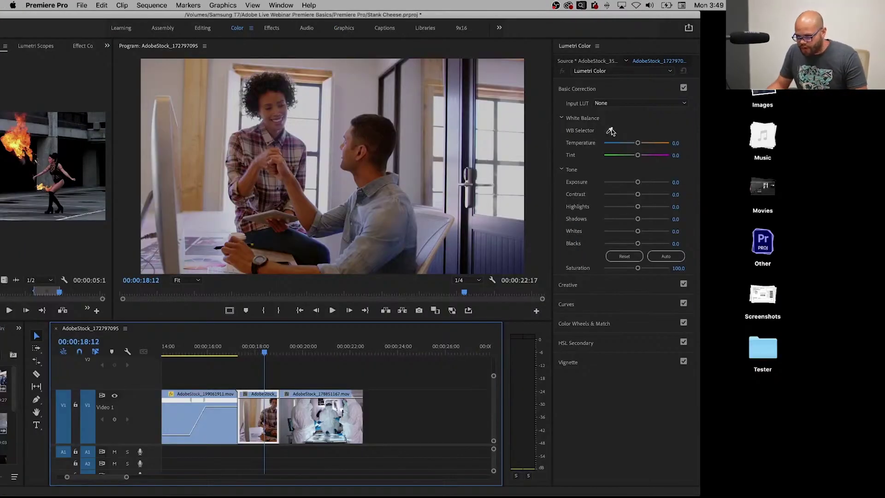
Step: Sample white balance from a neutral office area, then raise exposure, contrast and highlights
{"action": "left_click", "coordinate": [612, 131]}
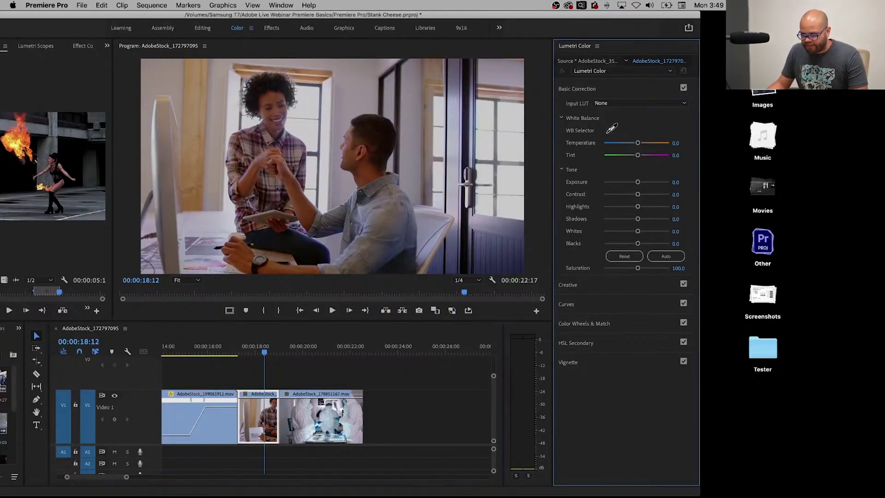
{"action": "left_click", "coordinate": [353, 95]}
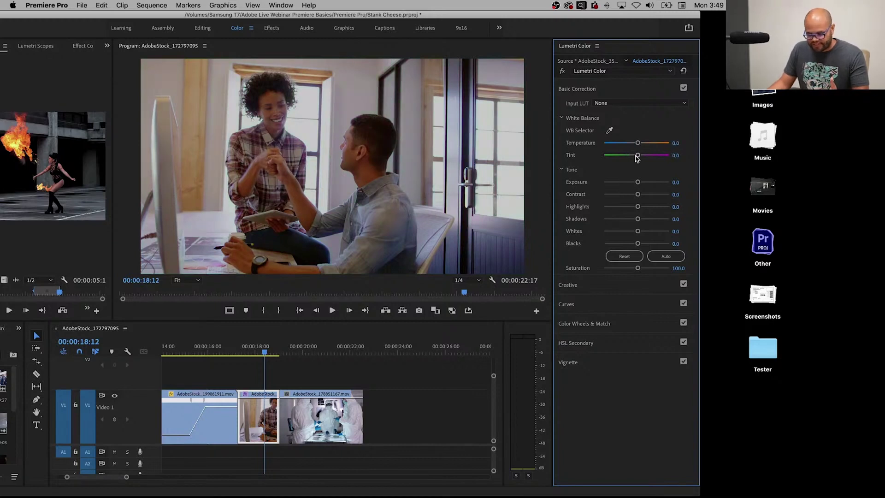
{"action": "left_click_drag", "start_coordinate": [637, 182], "coordinate": [647, 182]}
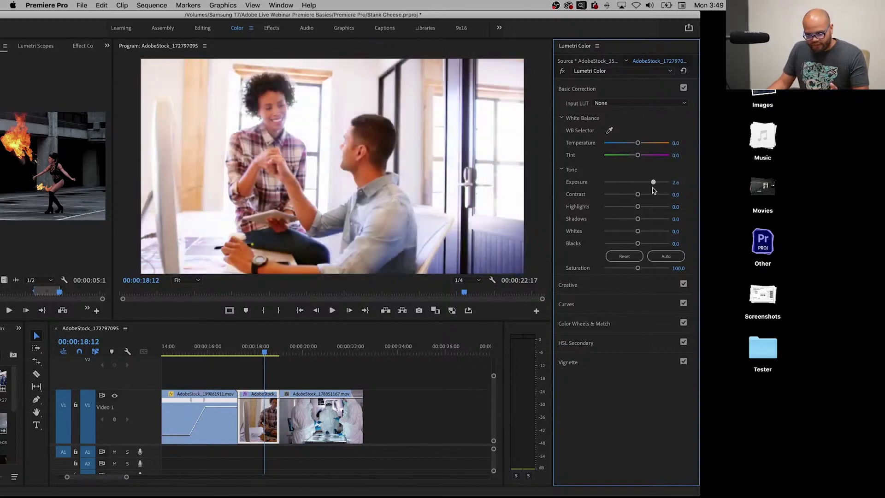
{"action": "mouse_move", "coordinate": [638, 194]}
{"action": "left_mouse_down"}
{"action": "mouse_move", "coordinate": [649, 195]}
{"action": "mouse_move", "coordinate": [636, 243]}
{"action": "left_mouse_up"}
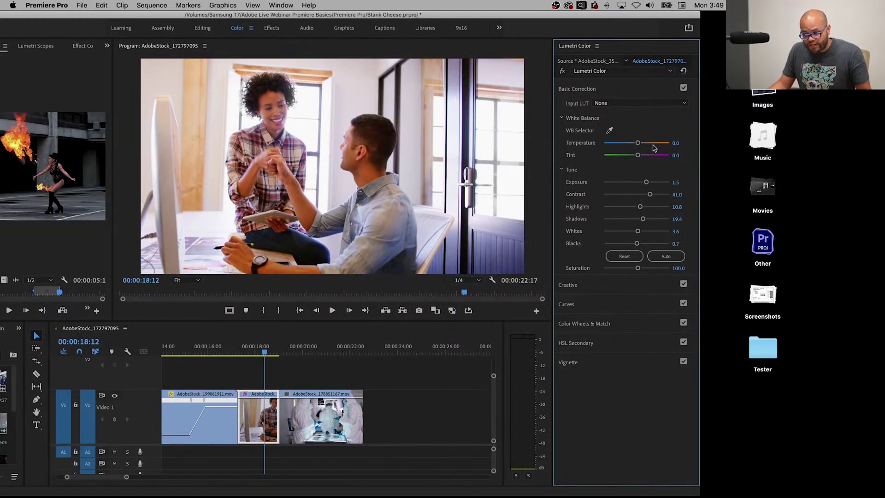
Step: Reset the basic correction tweaks and bring up the Creative look list
{"action": "left_click", "coordinate": [625, 257]}
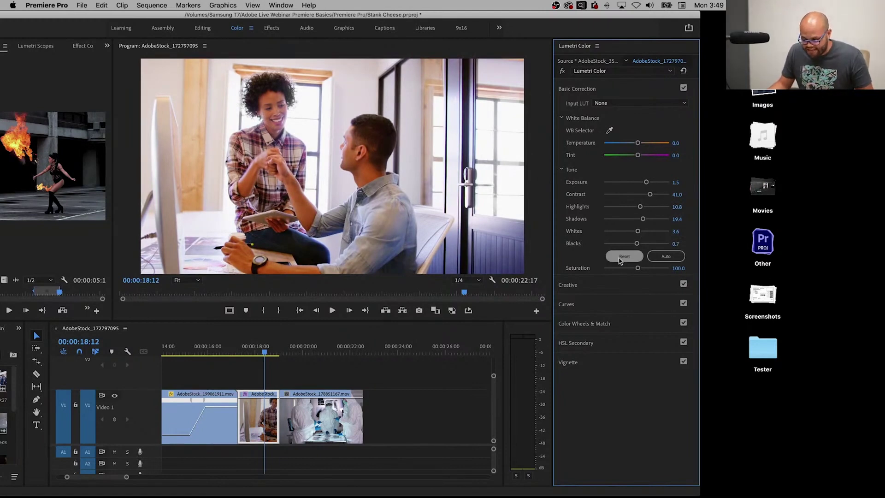
{"action": "left_click", "coordinate": [625, 257]}
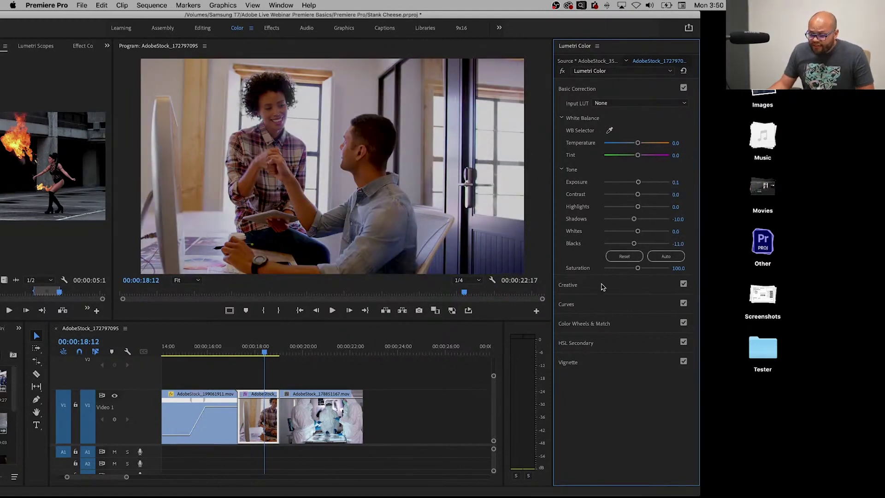
{"action": "left_click", "coordinate": [568, 284]}
{"action": "left_click", "coordinate": [634, 122]}
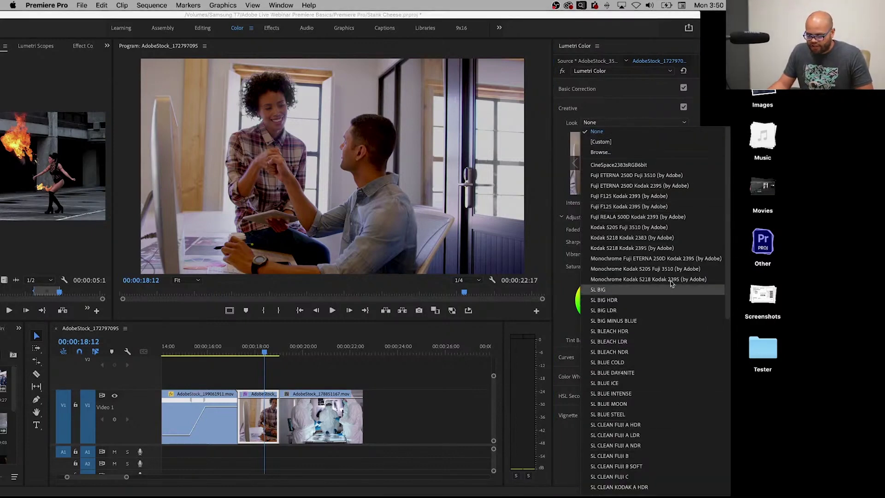
Step: Preview several creative looks on the office clip using the thumbnail arrows
{"action": "left_click", "coordinate": [574, 132]}
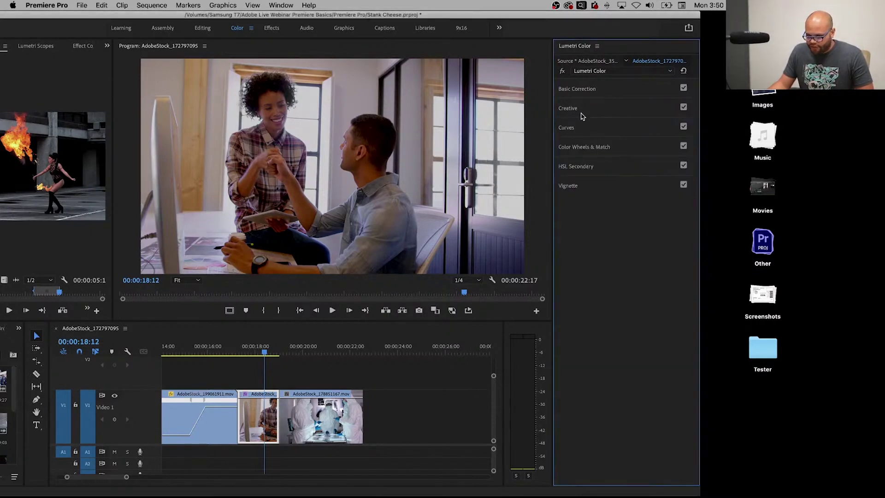
{"action": "left_click", "coordinate": [568, 108]}
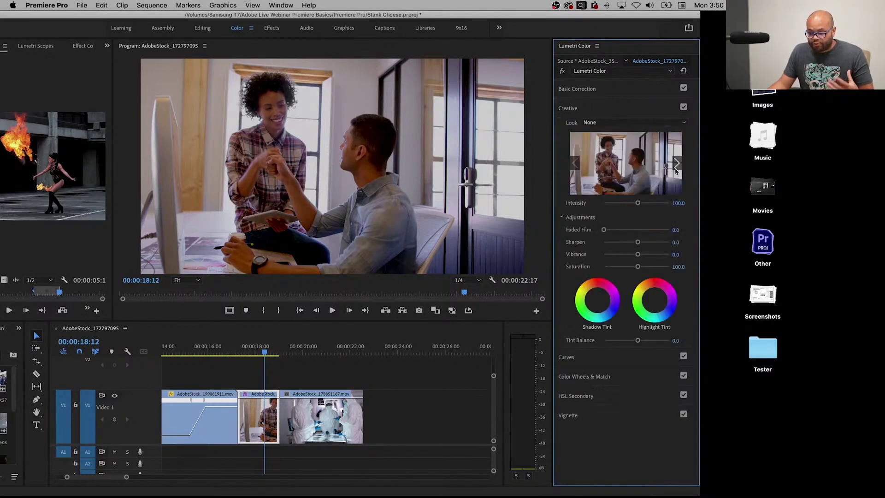
{"action": "left_click", "coordinate": [675, 166]}
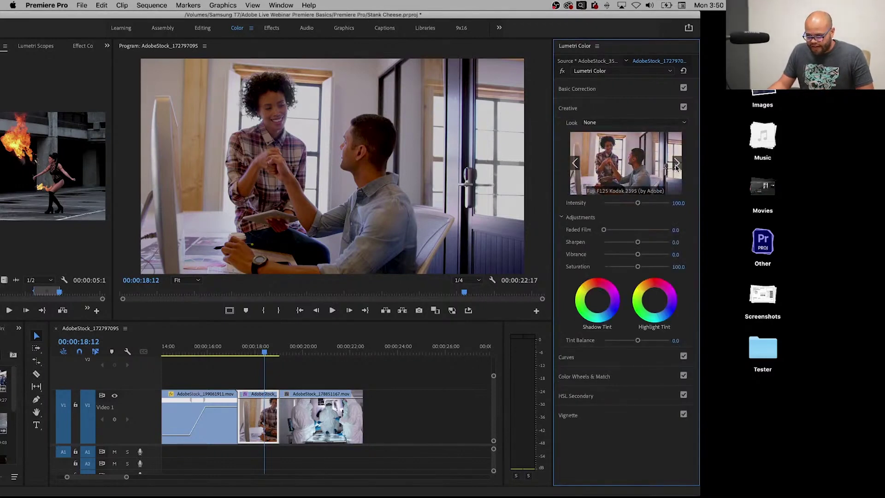
{"action": "left_click", "coordinate": [677, 164]}
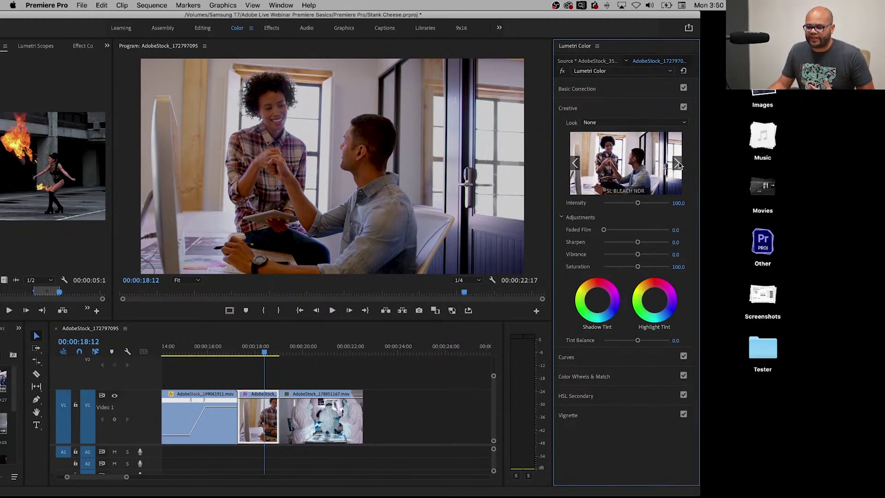
{"action": "left_click", "coordinate": [677, 164]}
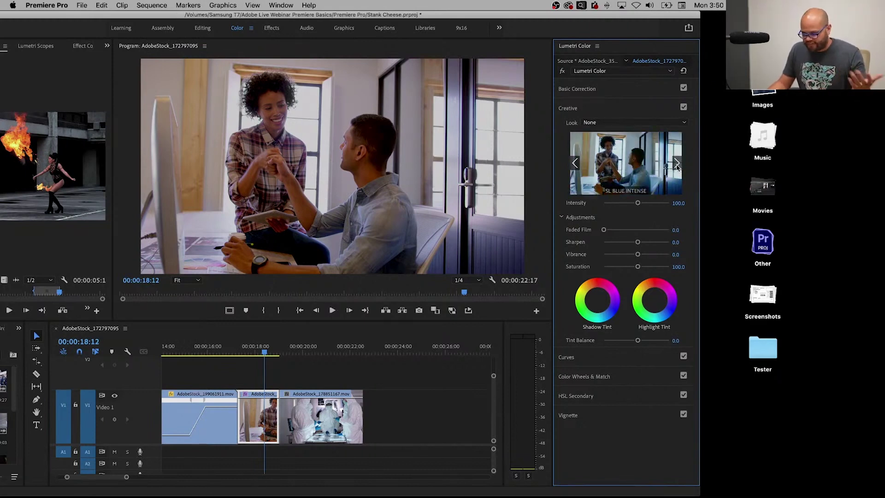
Step: Apply Fuji ETERNA 250D Fuji 3510 with raised Faded Film, then disable Creative to compare
{"action": "left_click_drag", "start_coordinate": [637, 202], "coordinate": [663, 203]}
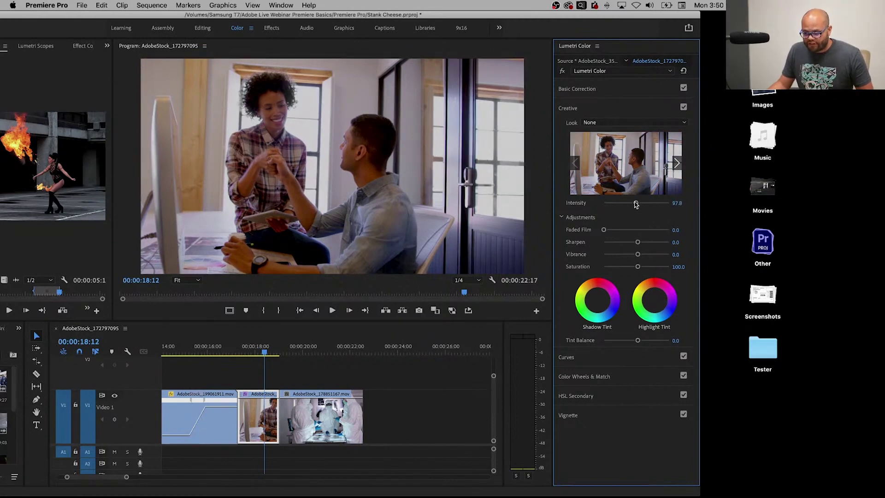
{"action": "left_click", "coordinate": [633, 164]}
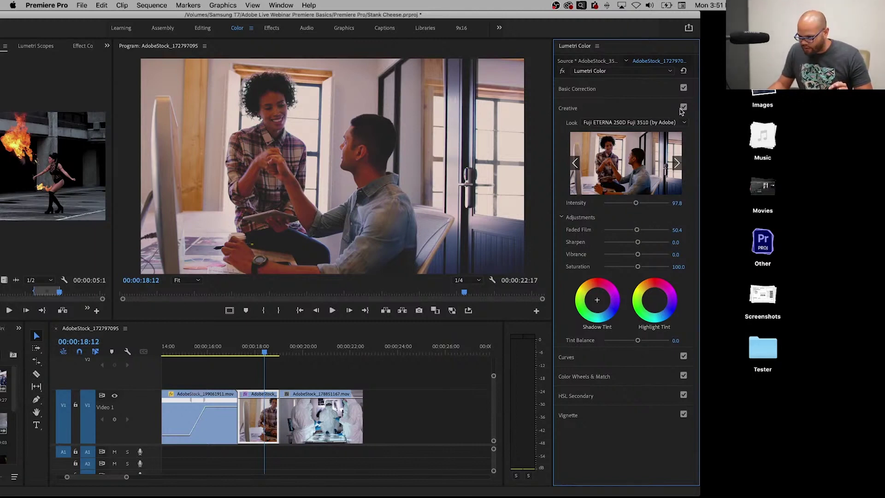
{"action": "left_click", "coordinate": [683, 109]}
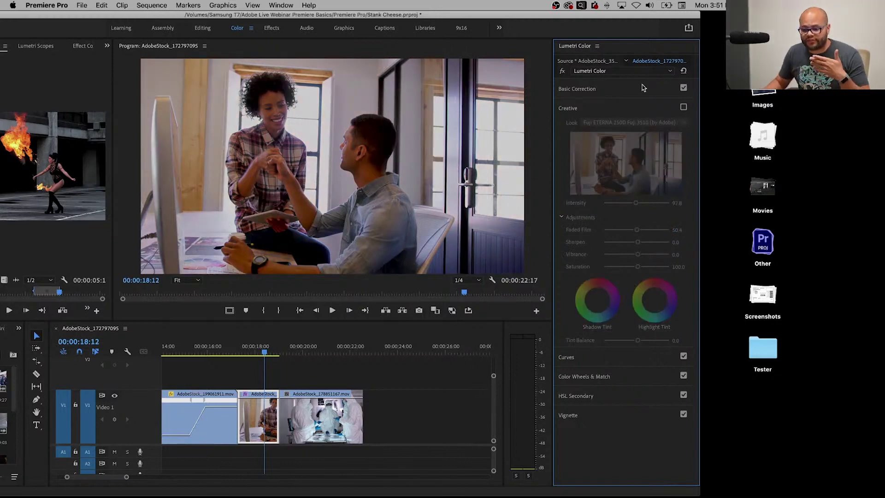
Step: In Curves, try a lifted-black S-shaped RGB curve, then reset it to a straight line
{"action": "left_click", "coordinate": [606, 107]}
{"action": "left_click", "coordinate": [606, 127]}
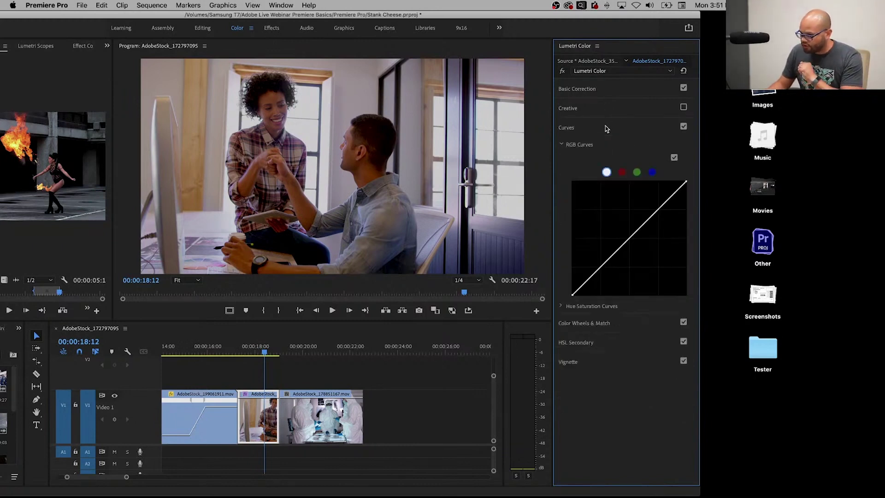
{"action": "scroll", "coordinate": [609, 194], "scroll_direction": "down", "scroll_amount": 3}
{"action": "scroll", "coordinate": [609, 208], "scroll_direction": "up", "scroll_amount": 1}
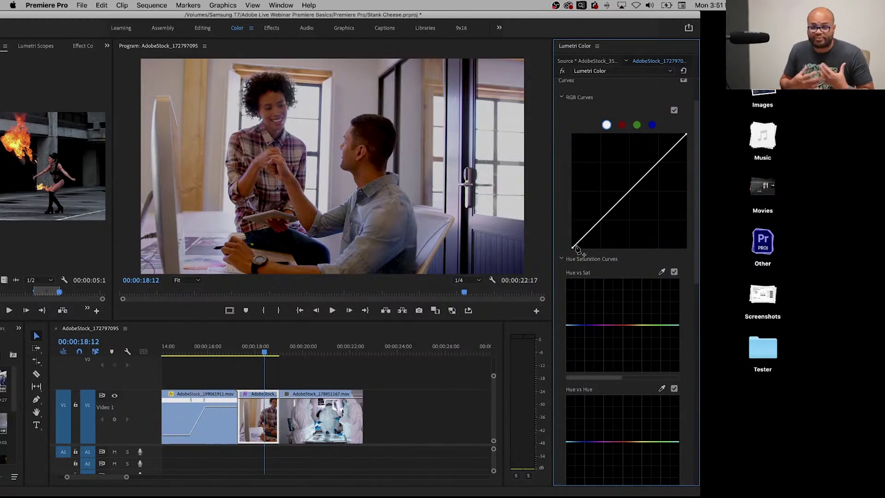
{"action": "mouse_move", "coordinate": [579, 247]}
{"action": "left_mouse_down"}
{"action": "mouse_move", "coordinate": [606, 228]}
{"action": "mouse_move", "coordinate": [572, 260]}
{"action": "left_mouse_up"}
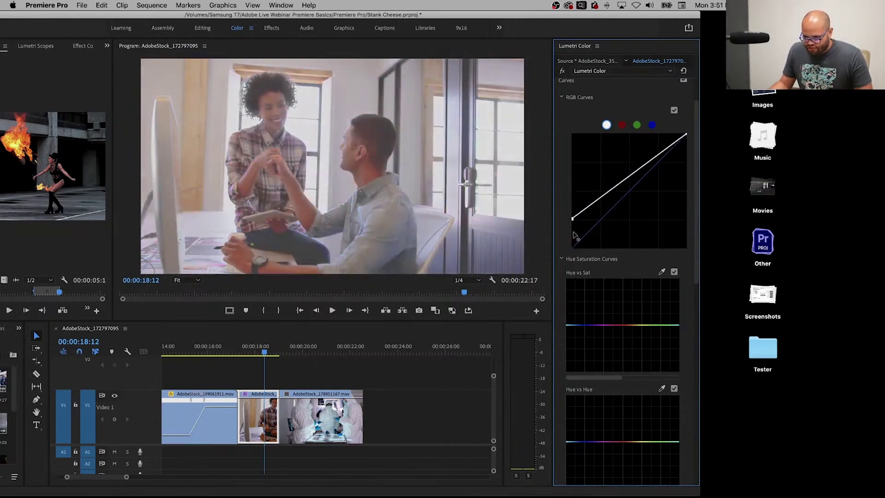
{"action": "mouse_move", "coordinate": [609, 213]}
{"action": "left_mouse_down"}
{"action": "mouse_move", "coordinate": [607, 224]}
{"action": "mouse_move", "coordinate": [653, 161]}
{"action": "left_mouse_up"}
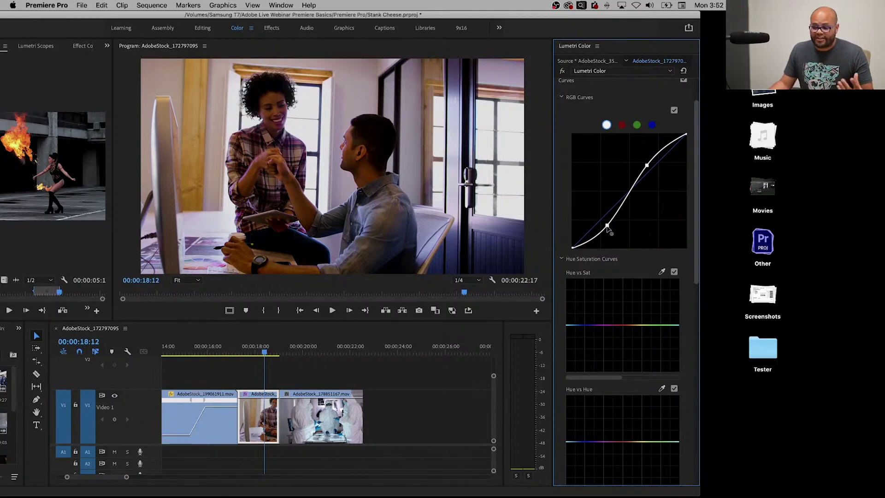
{"action": "double_click", "coordinate": [608, 230]}
{"action": "scroll", "coordinate": [608, 207], "scroll_direction": "up", "scroll_amount": 3}
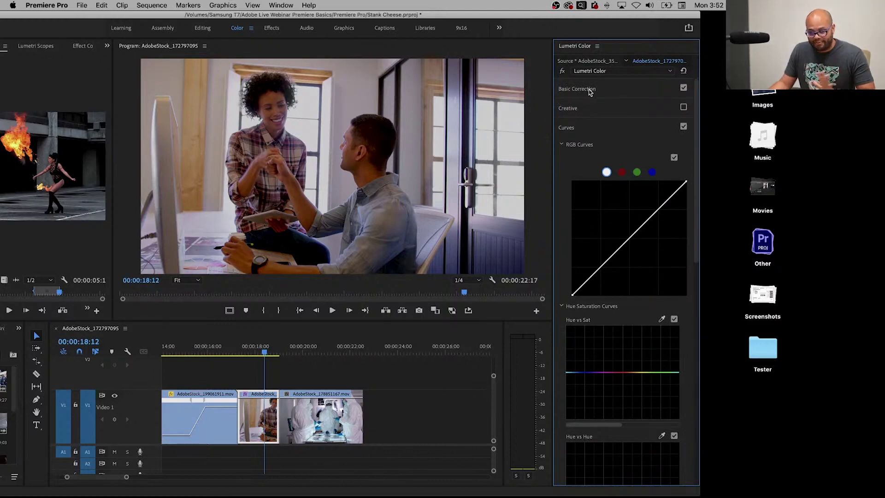
Step: Nudge the office clip's exposure up to 0.5 in Basic Correction, with the curves showing again
{"action": "left_click", "coordinate": [582, 90]}
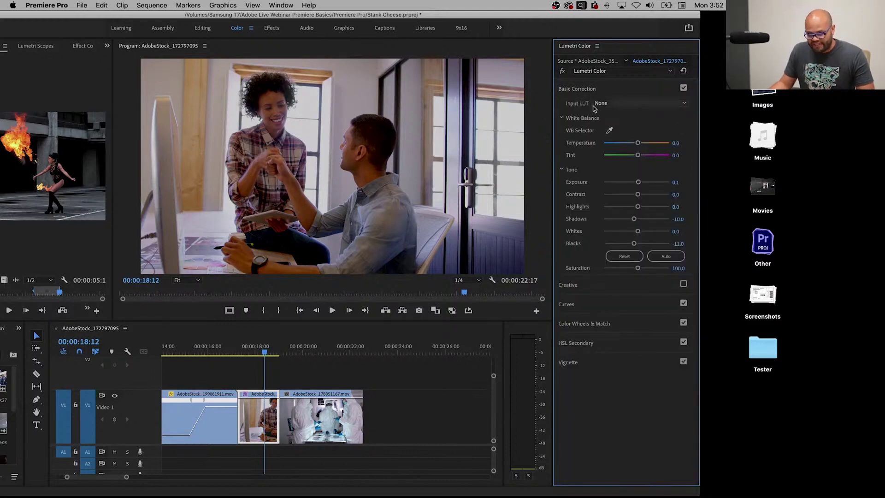
{"action": "left_click_drag", "start_coordinate": [638, 182], "coordinate": [640, 182]}
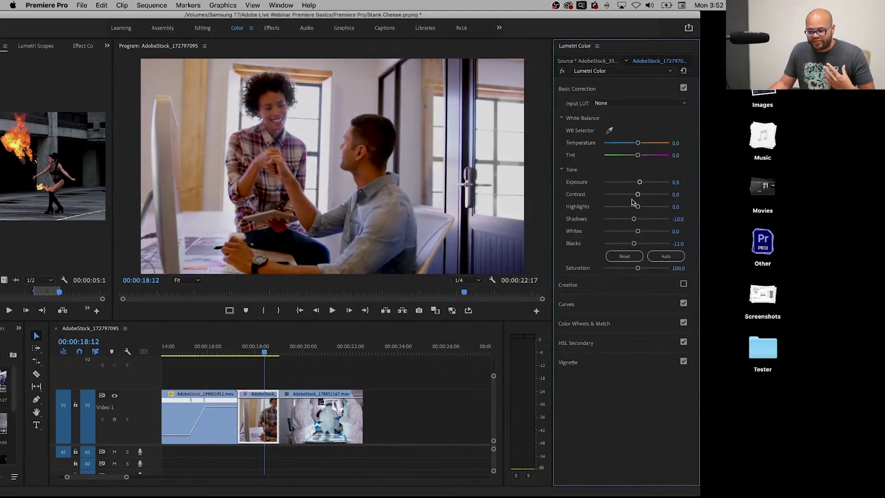
{"action": "left_click", "coordinate": [616, 307]}
{"action": "scroll", "coordinate": [597, 401], "scroll_direction": "down", "scroll_amount": 3}
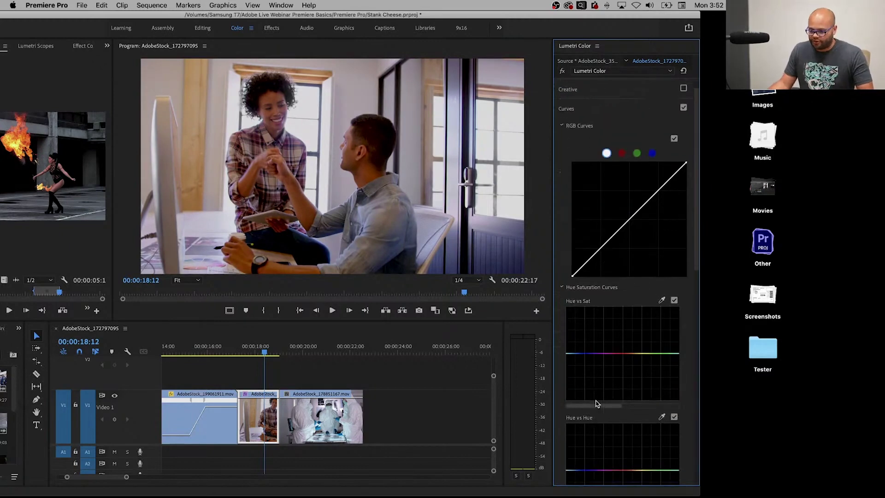
{"action": "scroll", "coordinate": [574, 296], "scroll_direction": "down", "scroll_amount": 3}
{"action": "scroll", "coordinate": [578, 307], "scroll_direction": "down", "scroll_amount": 3}
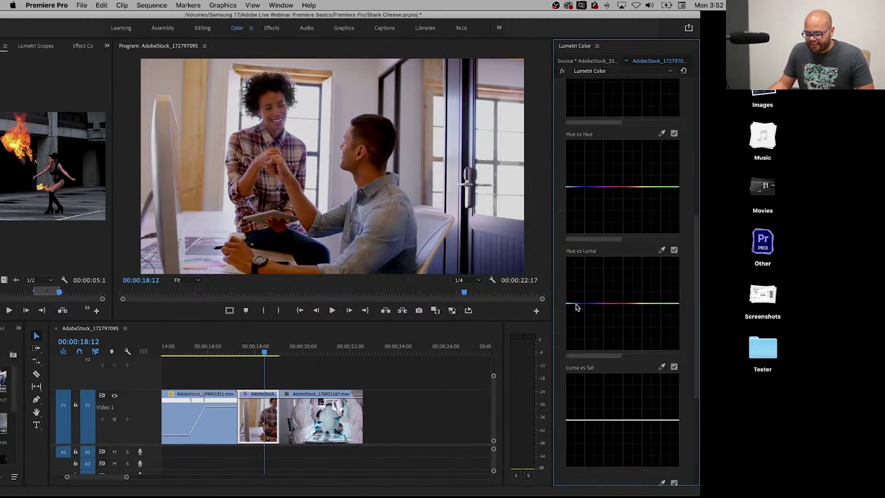
{"action": "scroll", "coordinate": [581, 300], "scroll_direction": "up", "scroll_amount": 3}
{"action": "scroll", "coordinate": [580, 299], "scroll_direction": "down", "scroll_amount": 2}
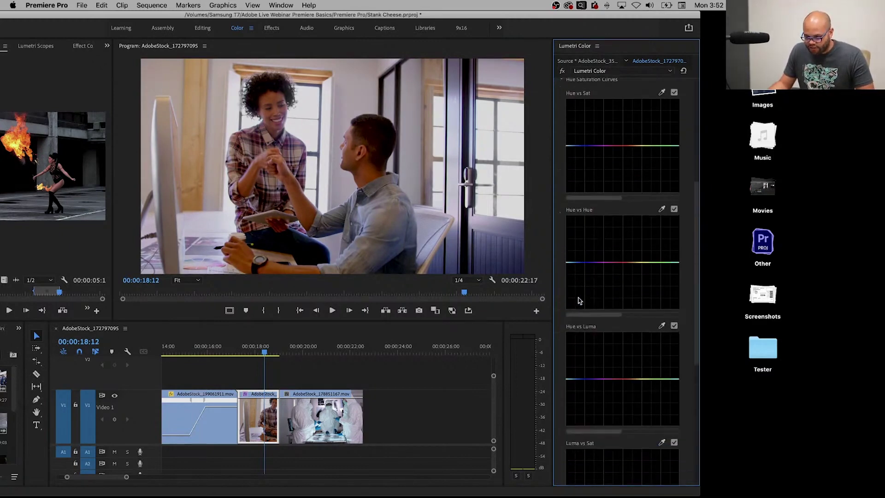
{"action": "scroll", "coordinate": [581, 302], "scroll_direction": "down", "scroll_amount": 2}
{"action": "scroll", "coordinate": [586, 308], "scroll_direction": "down", "scroll_amount": 1}
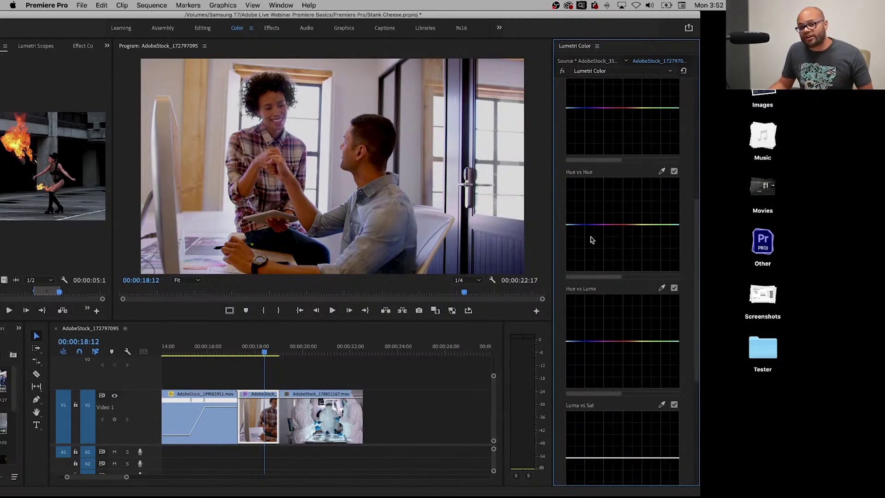
{"action": "scroll", "coordinate": [644, 299], "scroll_direction": "up", "scroll_amount": 2}
{"action": "scroll", "coordinate": [643, 299], "scroll_direction": "up", "scroll_amount": 2}
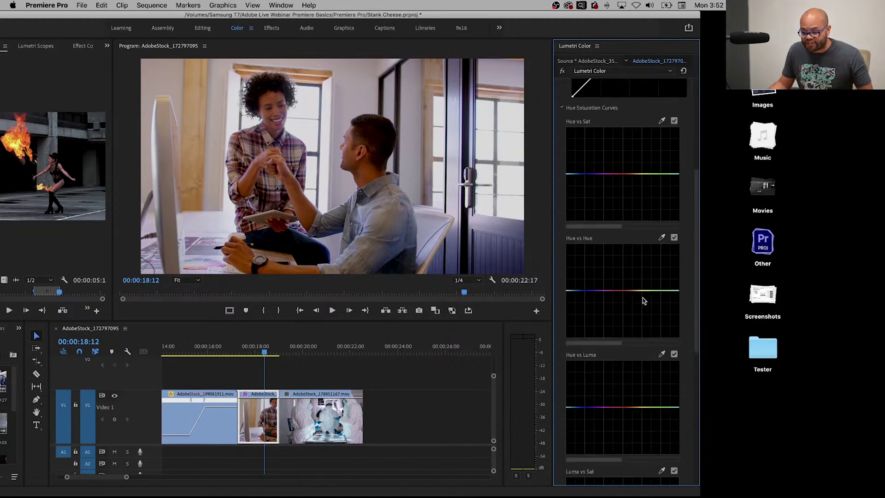
{"action": "scroll", "coordinate": [641, 303], "scroll_direction": "up", "scroll_amount": 2}
{"action": "scroll", "coordinate": [642, 303], "scroll_direction": "down", "scroll_amount": 2}
{"action": "scroll", "coordinate": [641, 303], "scroll_direction": "down", "scroll_amount": 1}
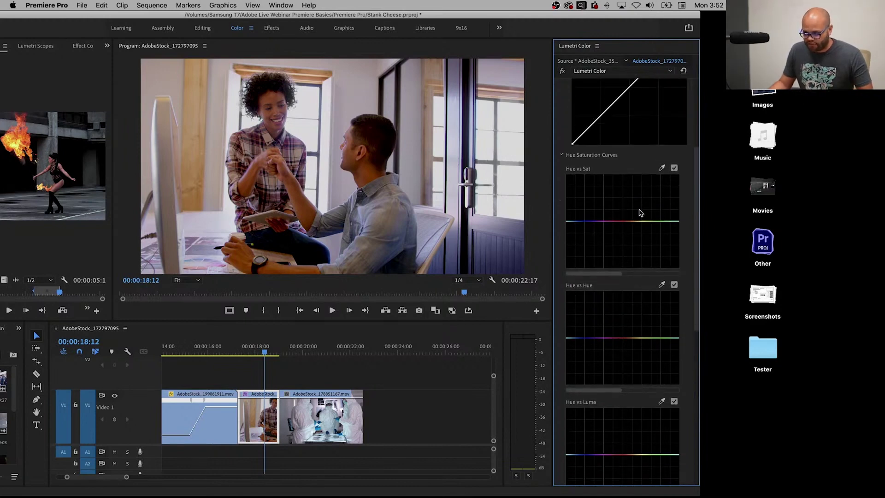
{"action": "left_click", "coordinate": [662, 168]}
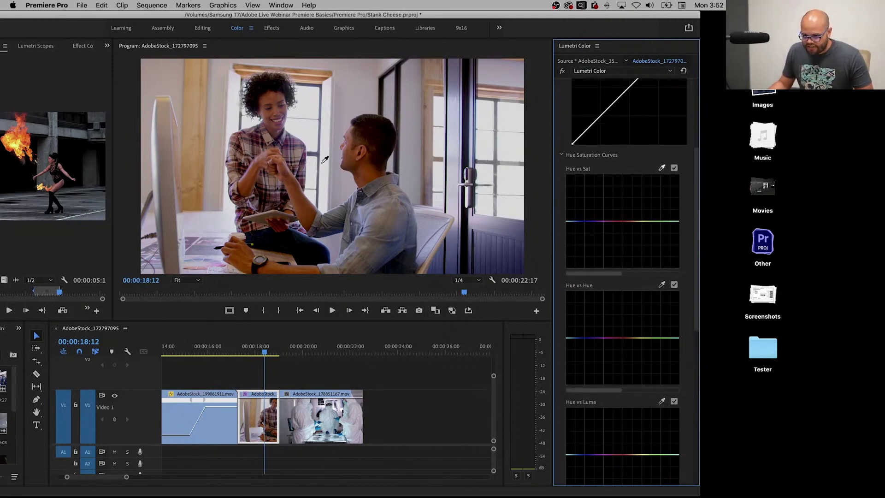
Step: Desaturate the man's sampled skin hue with a Hue vs Saturation dip, checking it full-screen
{"action": "left_click", "coordinate": [369, 168]}
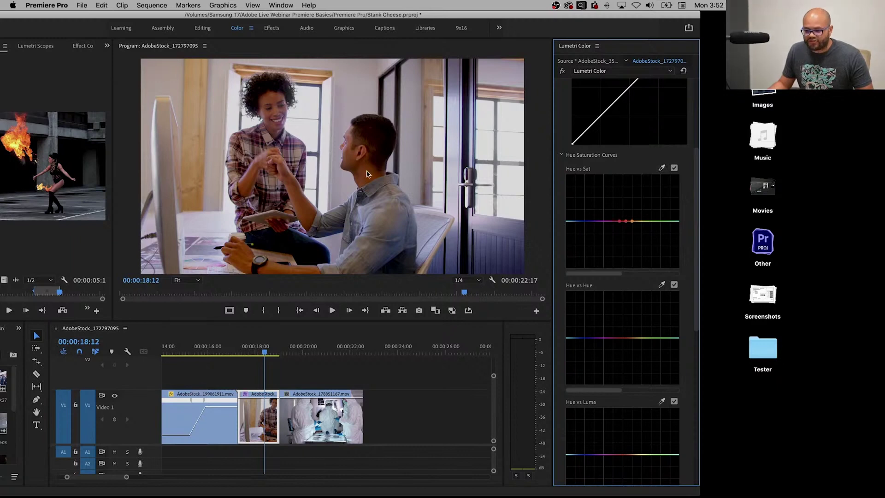
{"action": "left_click_drag", "start_coordinate": [626, 222], "coordinate": [628, 272]}
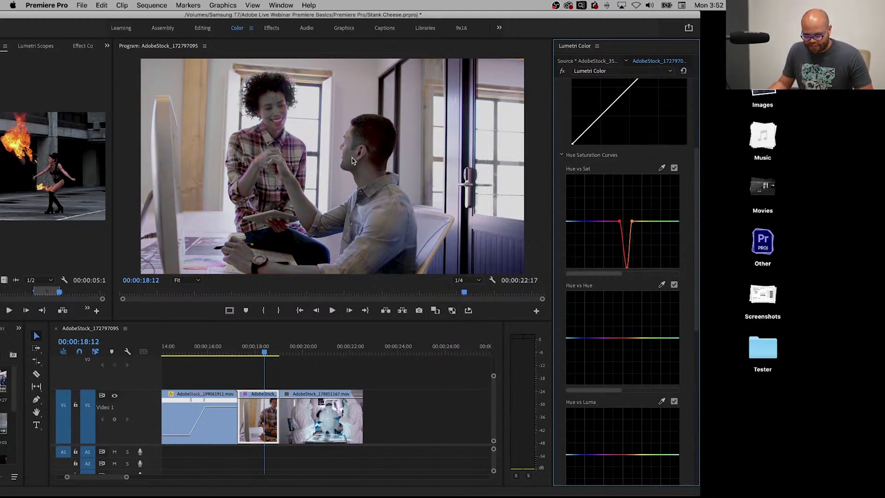
{"action": "key", "text": "grave"}
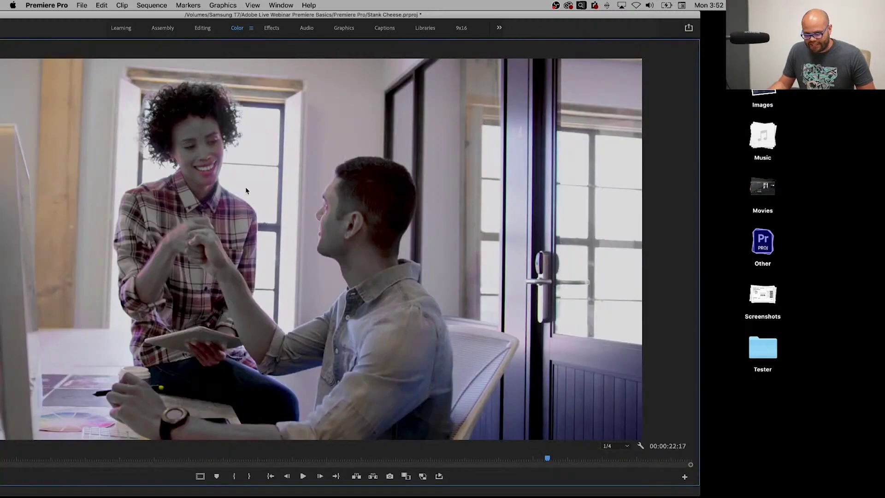
{"action": "key", "text": "grave"}
{"action": "scroll", "coordinate": [688, 247], "scroll_direction": "down", "scroll_amount": 3}
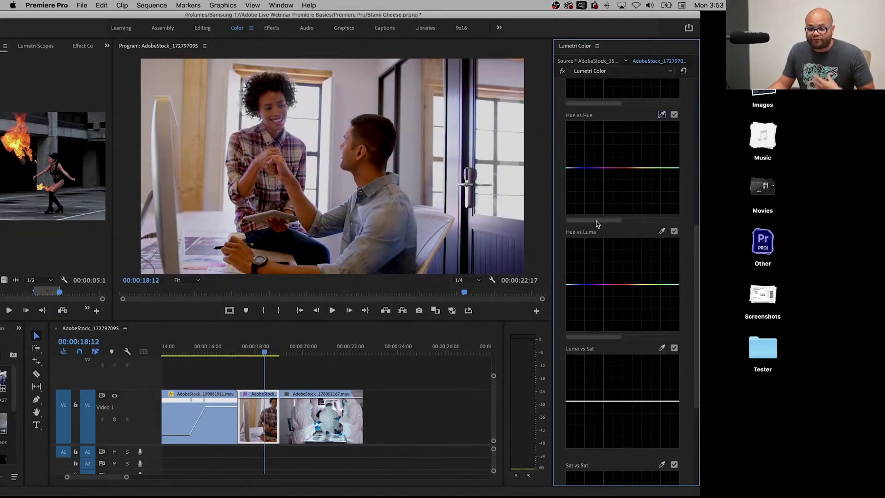
Step: Try shifting the sampled skin hue toward green in Hue vs Hue, then show Color Wheels & Match
{"action": "left_click", "coordinate": [662, 115]}
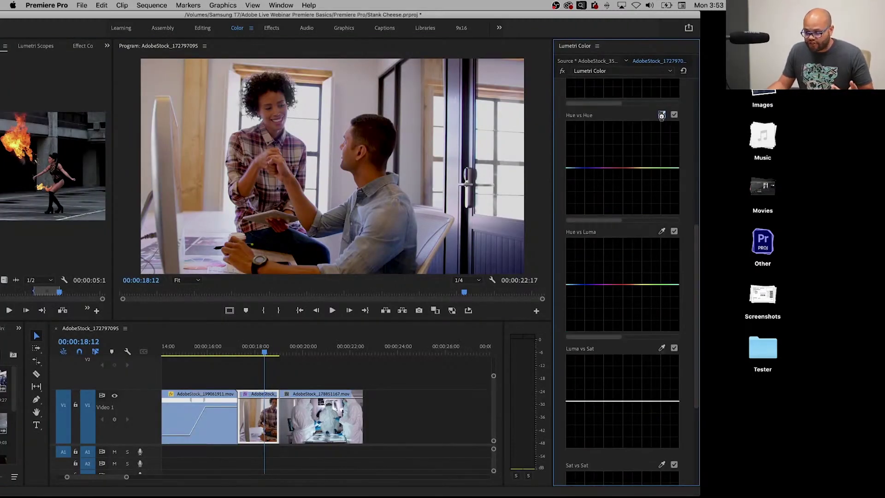
{"action": "left_click", "coordinate": [369, 165]}
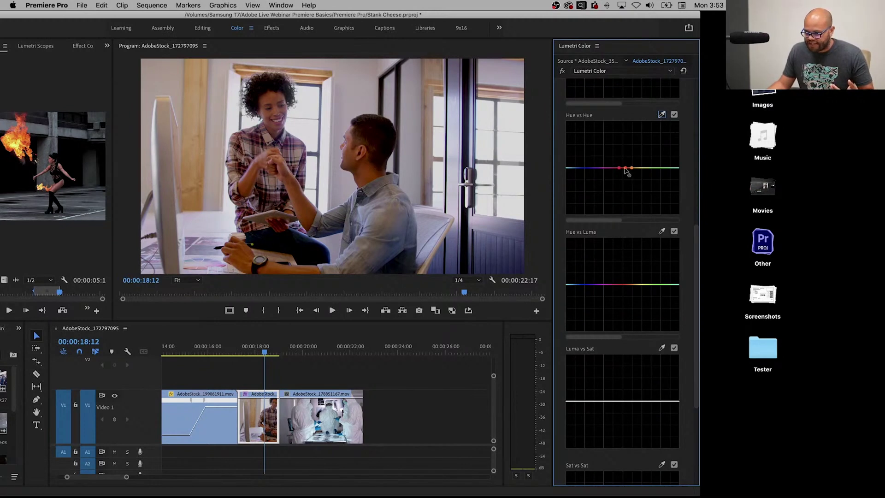
{"action": "mouse_move", "coordinate": [626, 169]}
{"action": "left_mouse_down"}
{"action": "mouse_move", "coordinate": [626, 128]}
{"action": "mouse_move", "coordinate": [624, 199]}
{"action": "mouse_move", "coordinate": [634, 198]}
{"action": "mouse_move", "coordinate": [635, 179]}
{"action": "left_mouse_up"}
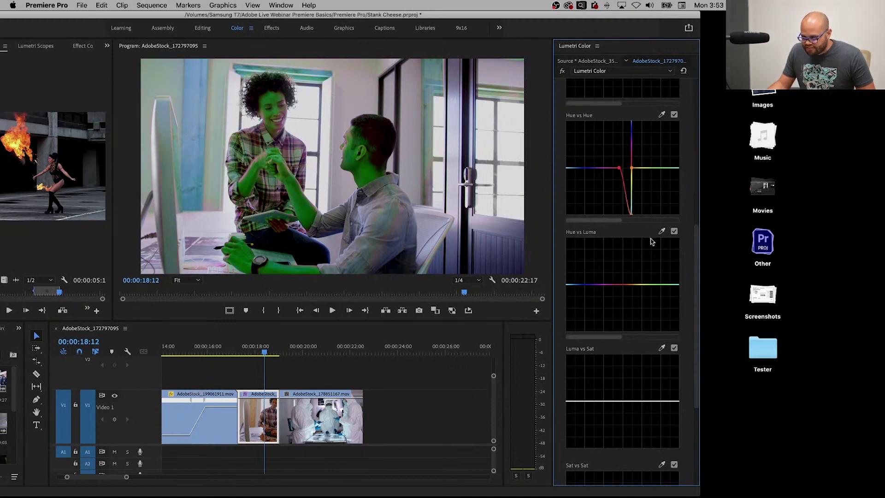
{"action": "left_click", "coordinate": [566, 127]}
{"action": "left_click", "coordinate": [585, 147]}
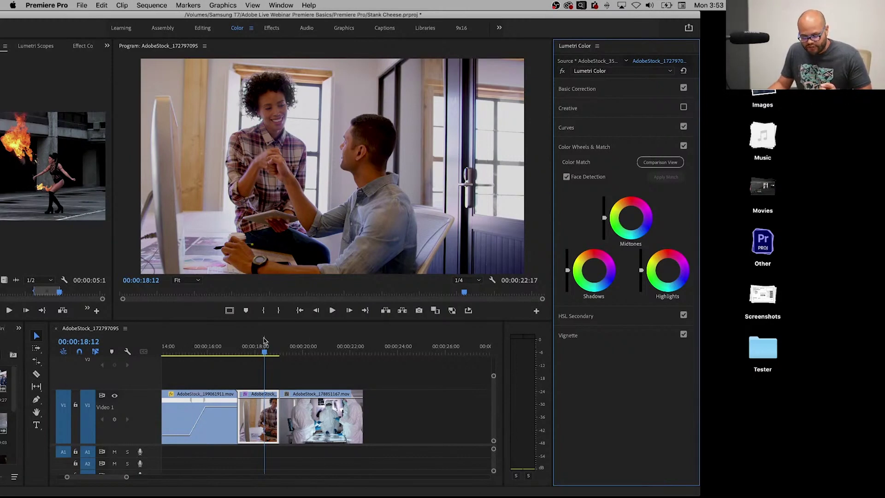
Step: Move the playhead onto the lab clip and turn on Comparison View
{"action": "mouse_move", "coordinate": [266, 356]}
{"action": "left_mouse_down"}
{"action": "mouse_move", "coordinate": [309, 357]}
{"action": "mouse_move", "coordinate": [297, 367]}
{"action": "left_mouse_up"}
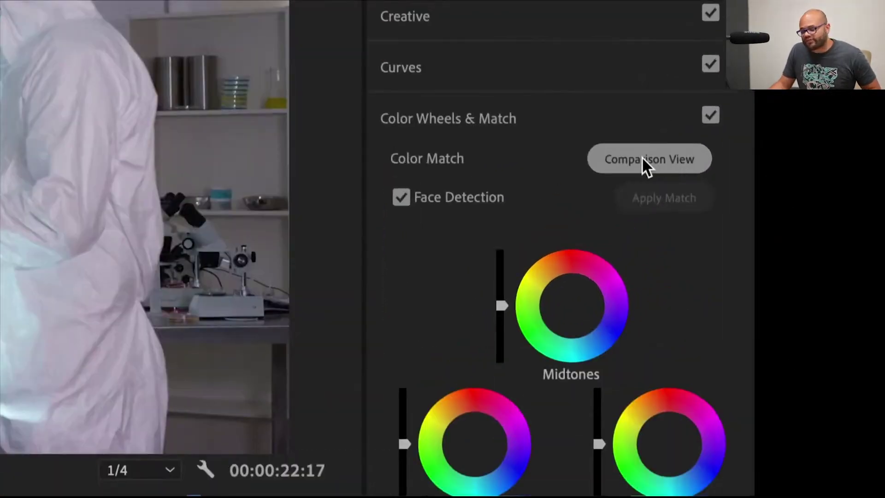
{"action": "left_click", "coordinate": [633, 155]}
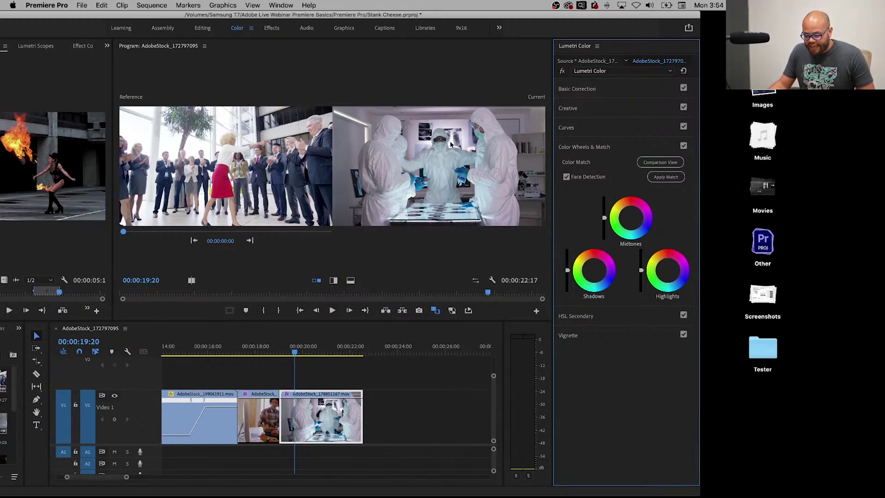
Step: Scrub the reference slider through the sequence's shots and move the playhead back to an earlier clip
{"action": "key", "text": "grave"}
{"action": "left_click_drag", "start_coordinate": [42, 365], "coordinate": [225, 365]}
{"action": "key", "text": "grave"}
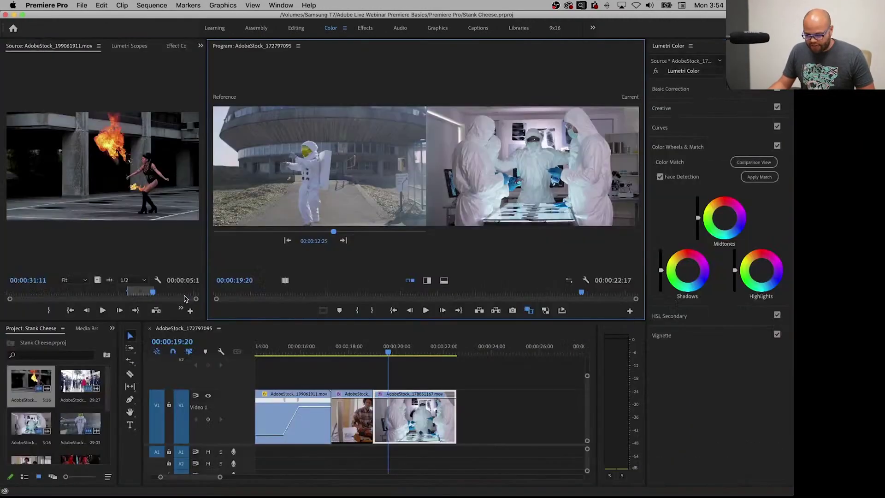
{"action": "mouse_move", "coordinate": [332, 234]}
{"action": "left_mouse_down"}
{"action": "mouse_move", "coordinate": [347, 234]}
{"action": "mouse_move", "coordinate": [275, 233]}
{"action": "left_mouse_up"}
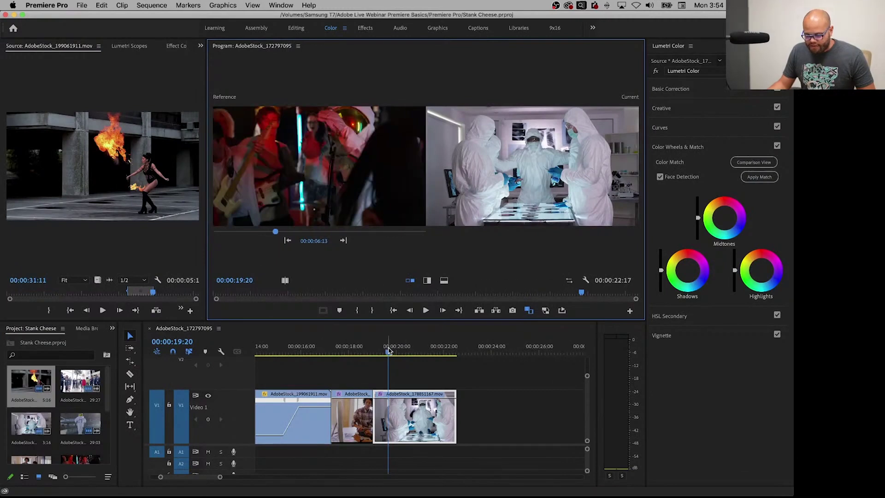
{"action": "left_click_drag", "start_coordinate": [389, 351], "coordinate": [257, 354]}
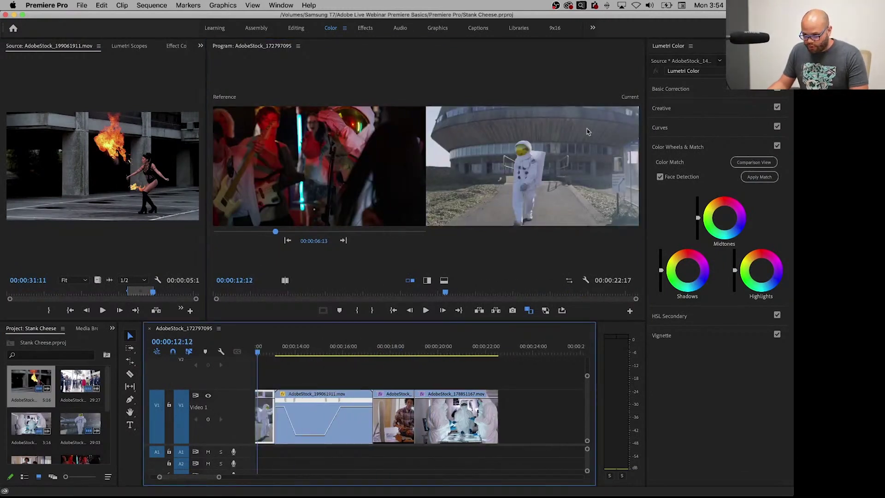
{"action": "key", "text": "minus"}
Step: With the lab clip under the playhead and the office shot as reference, apply Color Match
{"action": "mouse_move", "coordinate": [318, 349]}
{"action": "left_mouse_down"}
{"action": "mouse_move", "coordinate": [257, 363]}
{"action": "mouse_move", "coordinate": [313, 355]}
{"action": "left_mouse_up"}
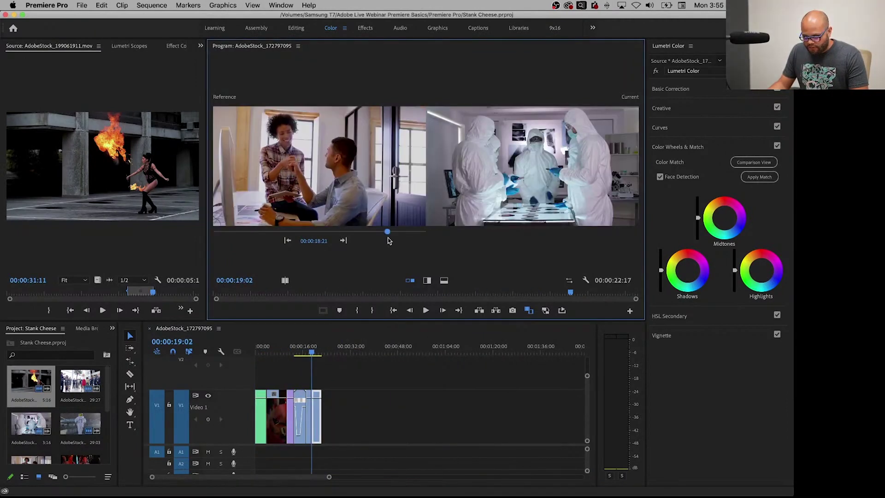
{"action": "left_click_drag", "start_coordinate": [275, 232], "coordinate": [382, 233]}
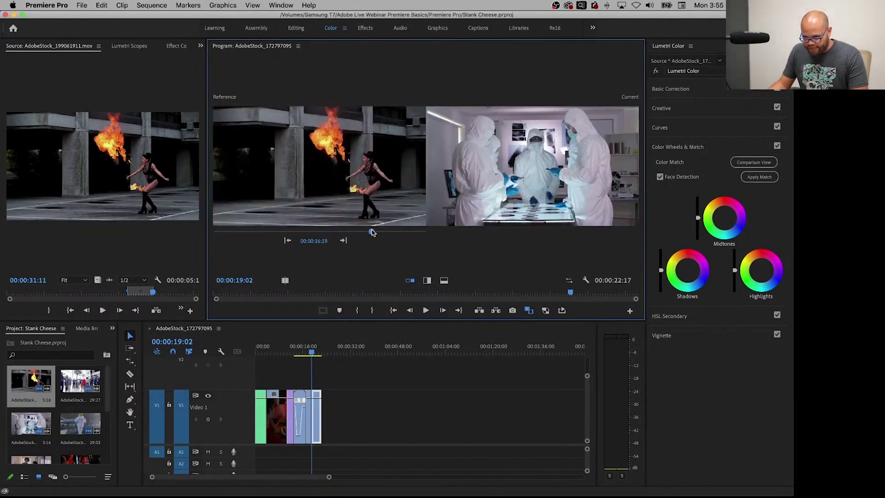
{"action": "left_click_drag", "start_coordinate": [383, 232], "coordinate": [380, 233]}
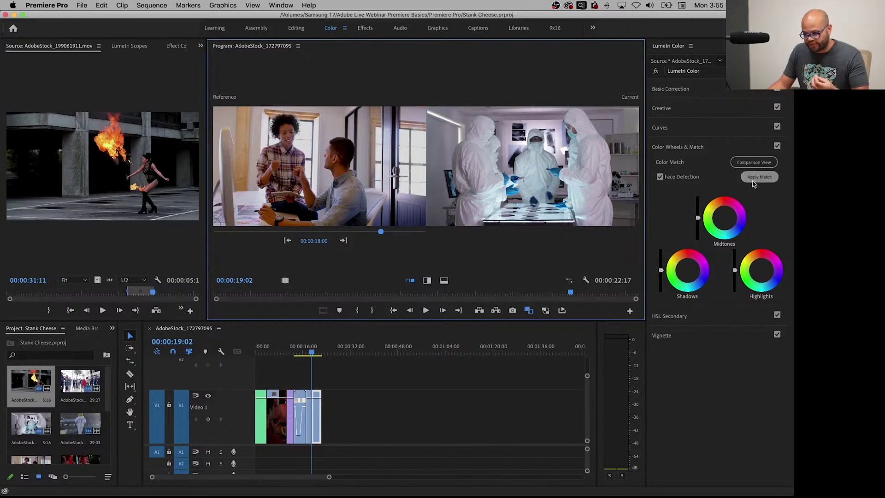
{"action": "left_click", "coordinate": [759, 178]}
Step: Maximize the Program Monitor to compare the matched lab clip with the office reference, then restore it
{"action": "key", "text": "grave"}
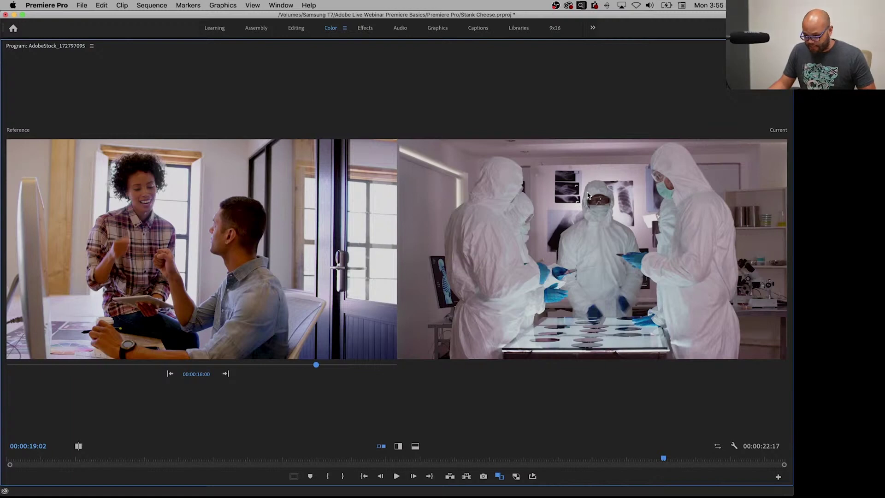
{"action": "key", "text": "grave"}
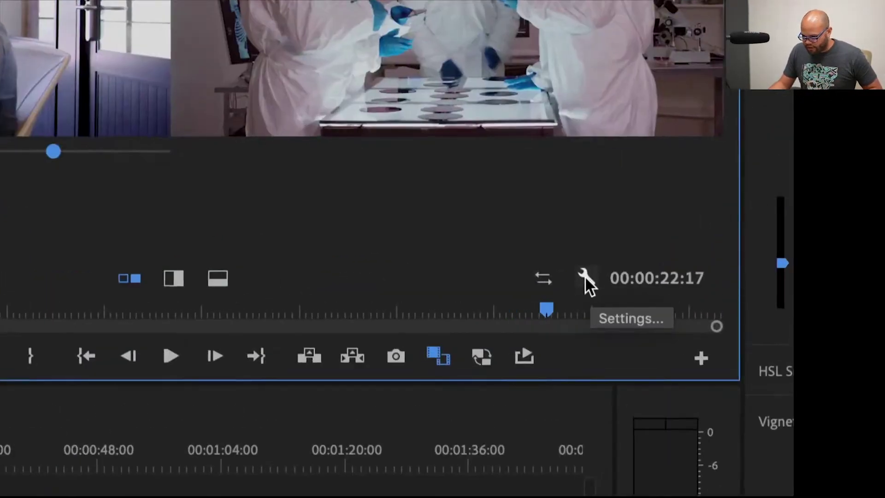
Step: Switch the Program Monitor from comparison view to Composite Video to show only the matched lab clip
{"action": "left_click", "coordinate": [587, 273]}
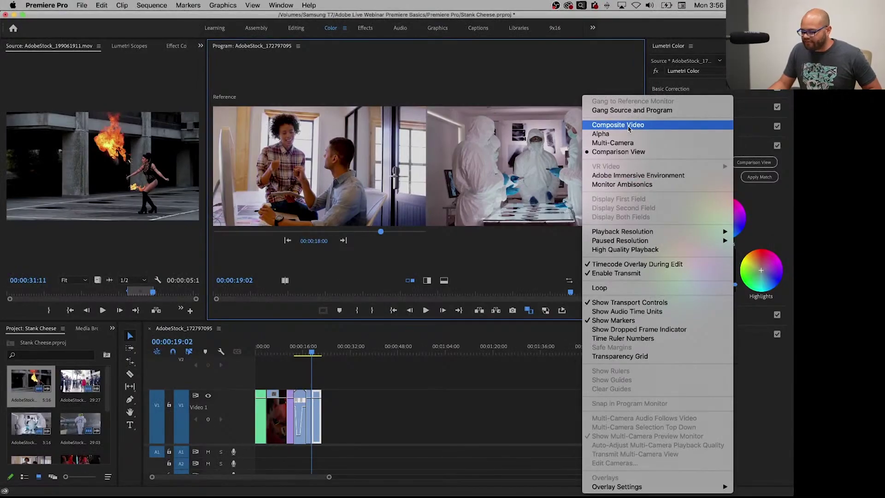
{"action": "left_click", "coordinate": [631, 125]}
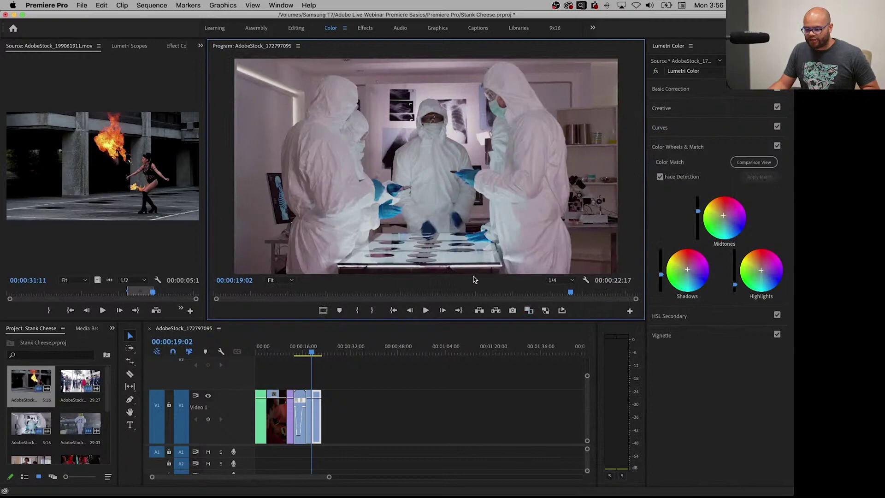